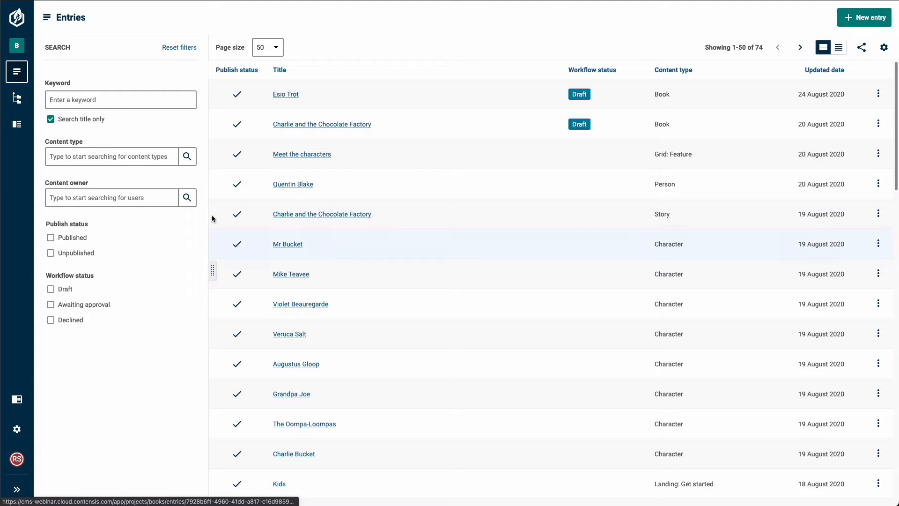
- Filter the entries list by the Book content type
click(156, 160)
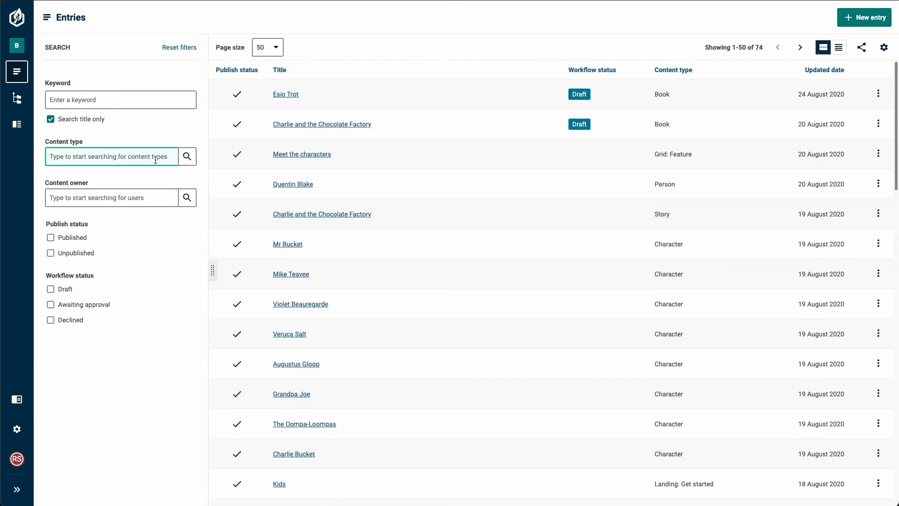
click(155, 161)
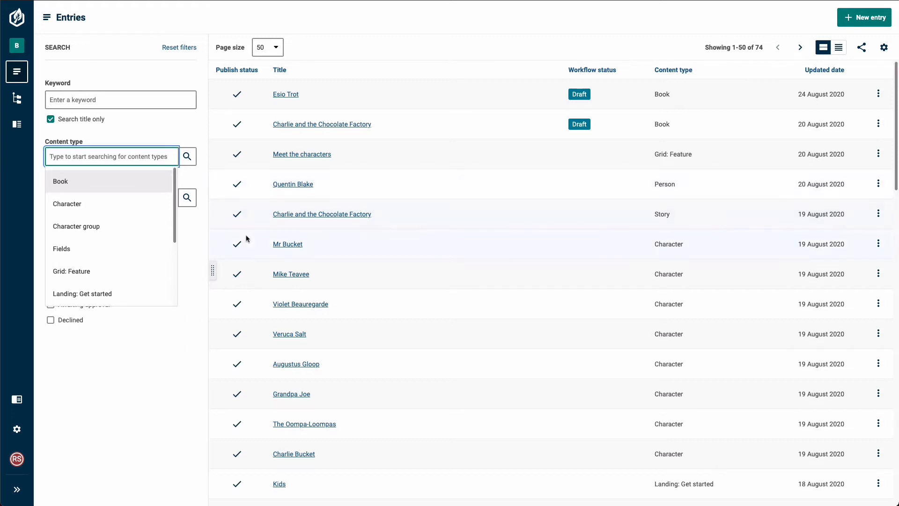
click(130, 189)
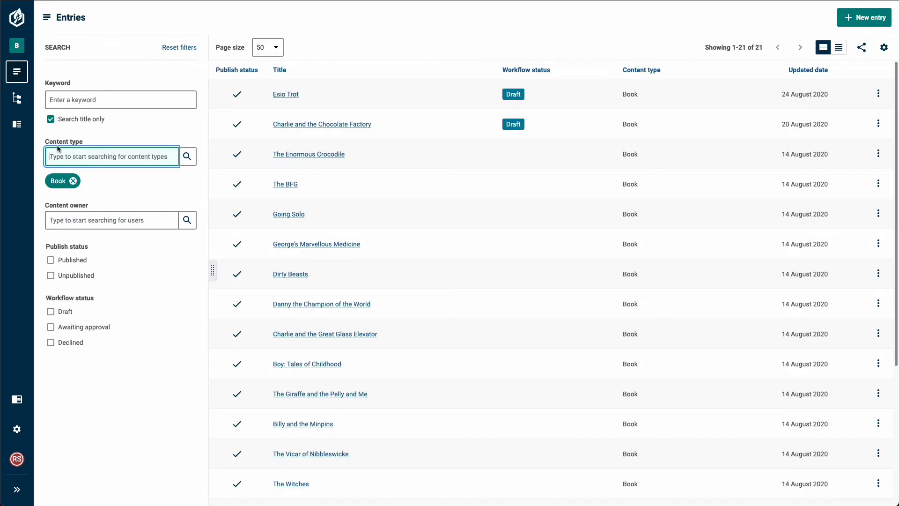
- Add the Story content type to the entries filter and look through the combined list
click(100, 160)
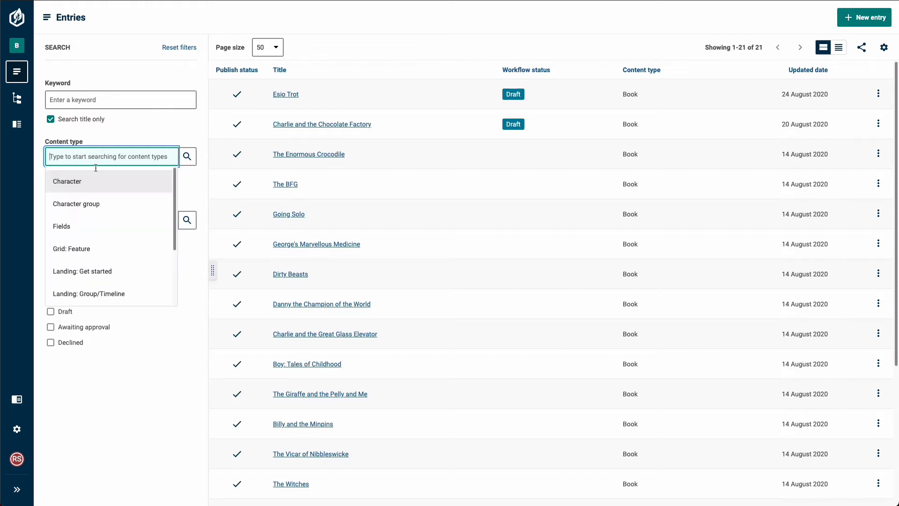
scroll(108, 231, down, 3)
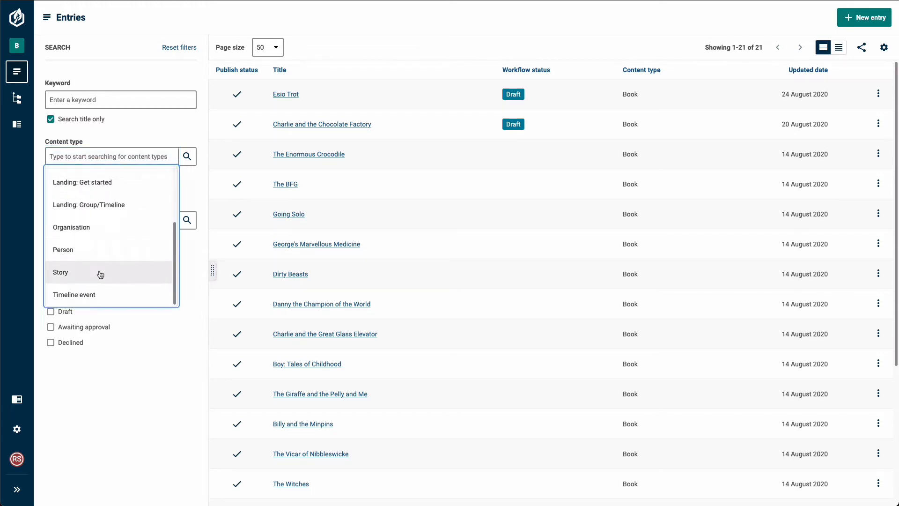
click(96, 272)
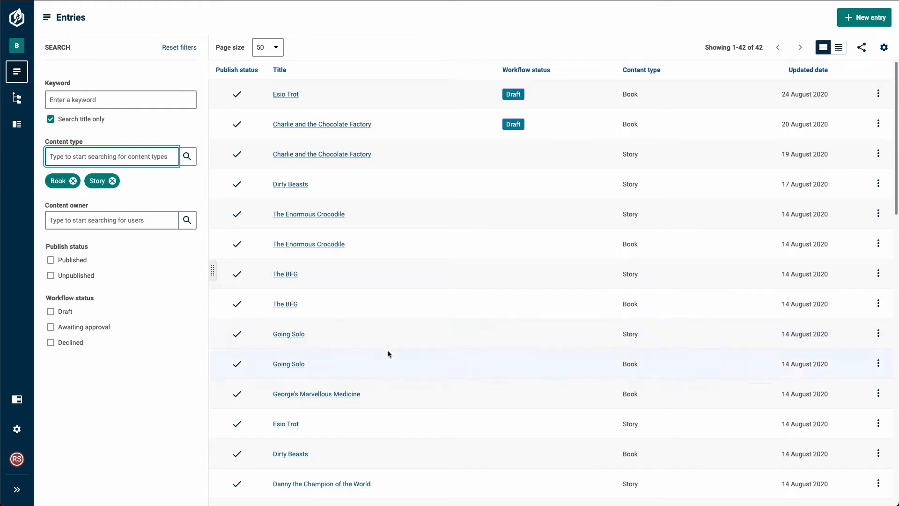
scroll(388, 353, down, 2)
scroll(389, 355, down, 6)
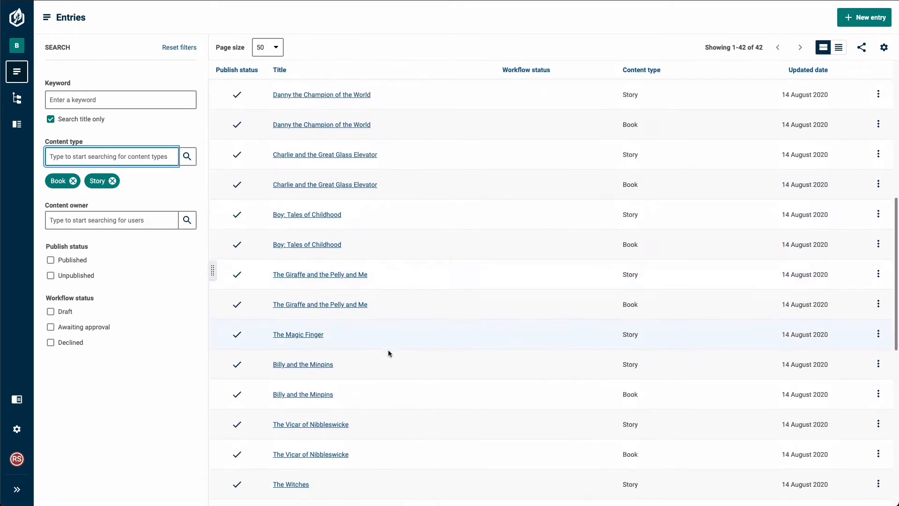
scroll(391, 353, up, 4)
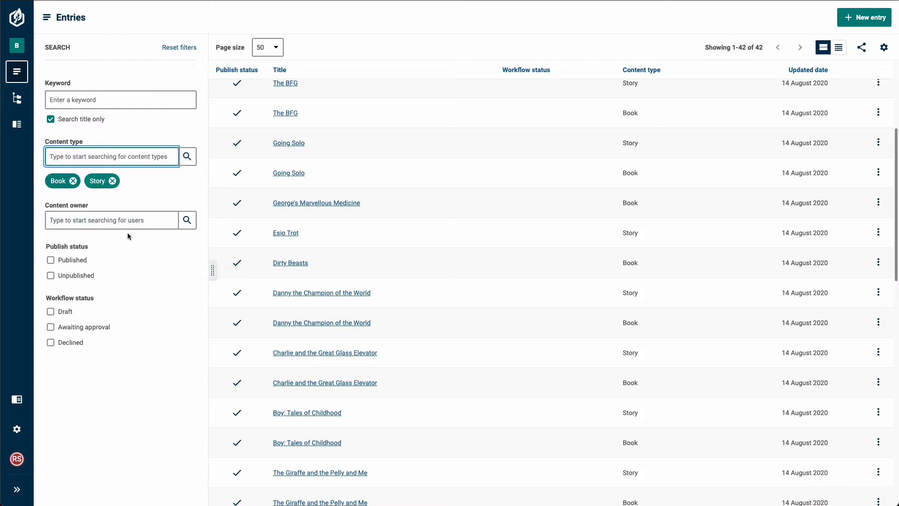
- Remove the Story content type from the filter, leaving only Book
click(110, 226)
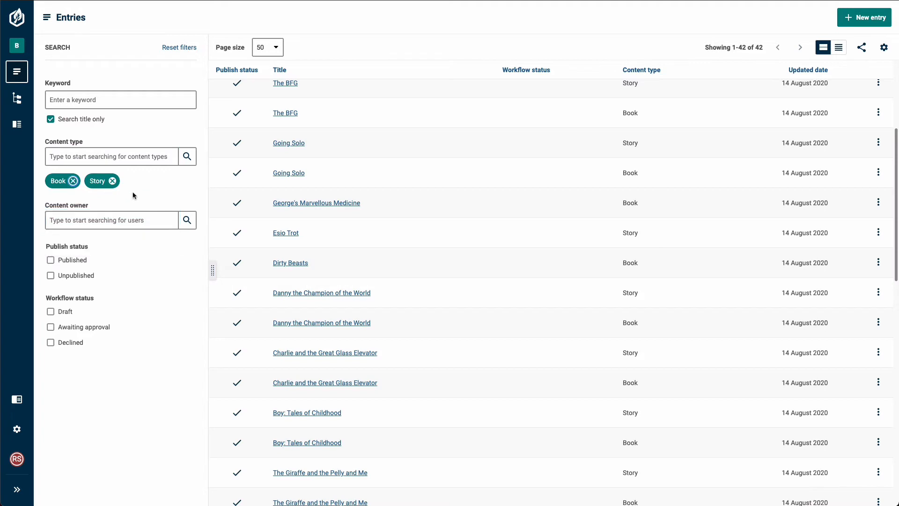
click(112, 181)
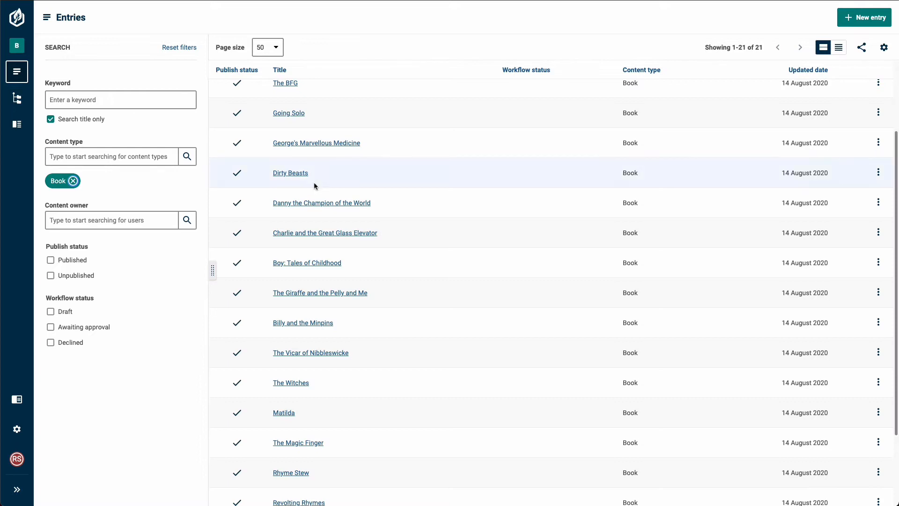
scroll(810, 144, up, 3)
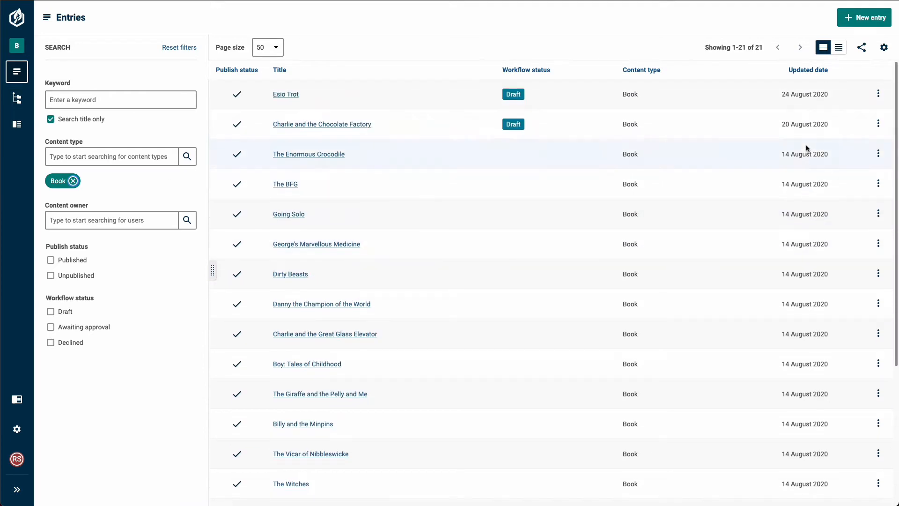
- Open the column settings for the listing and review the System and Book fields available as columns
click(882, 50)
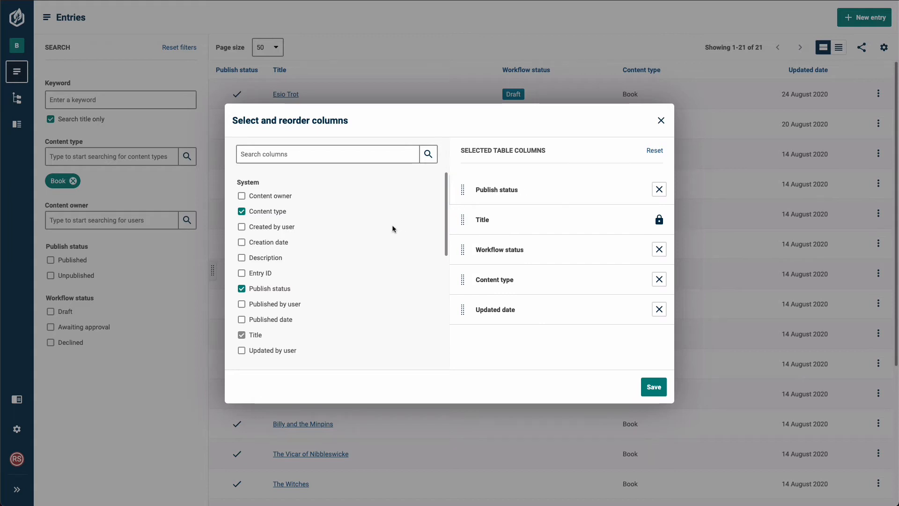
scroll(371, 306, down, 4)
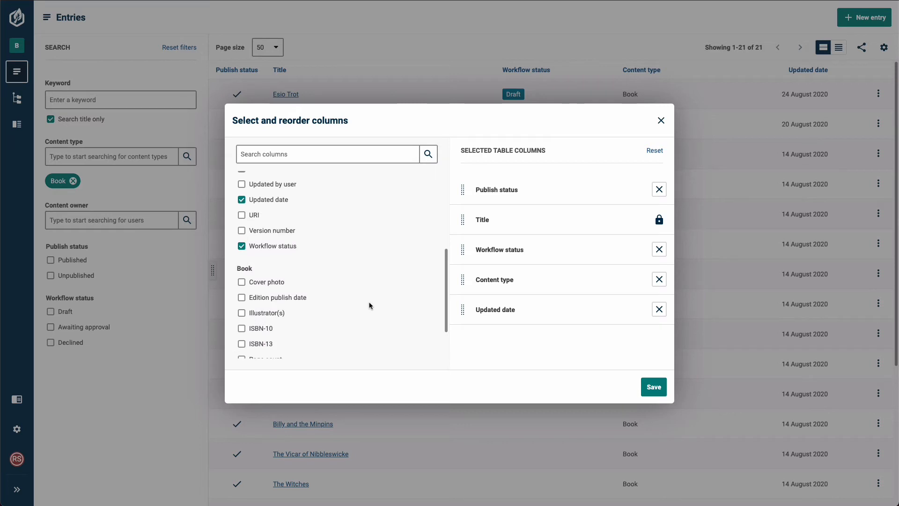
scroll(370, 306, down, 2)
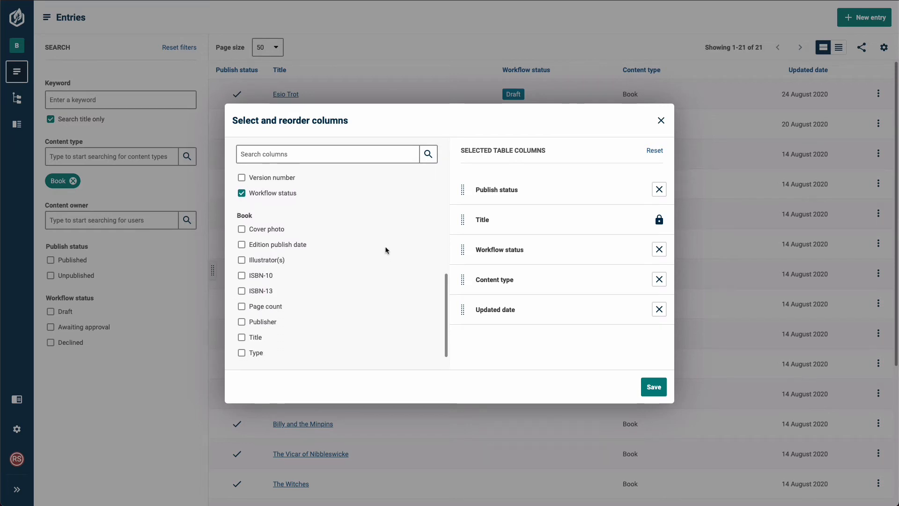
scroll(372, 255, up, 3)
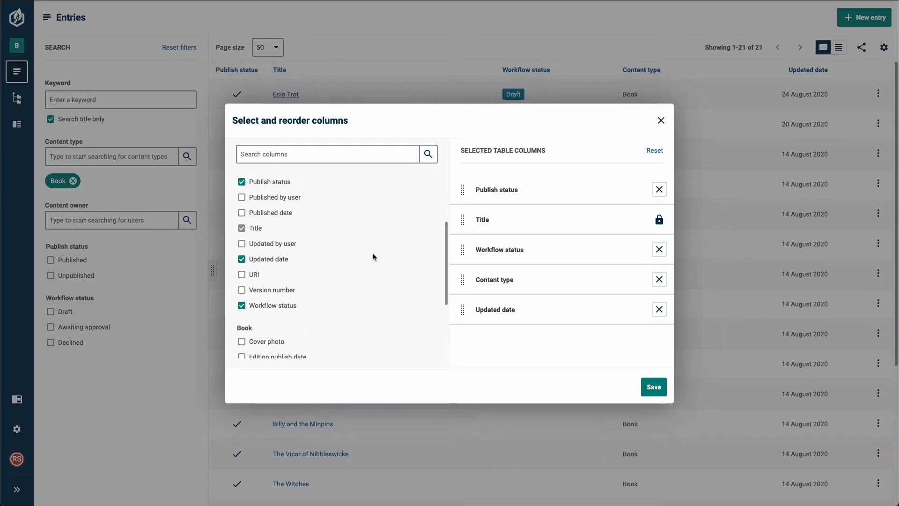
scroll(372, 256, up, 3)
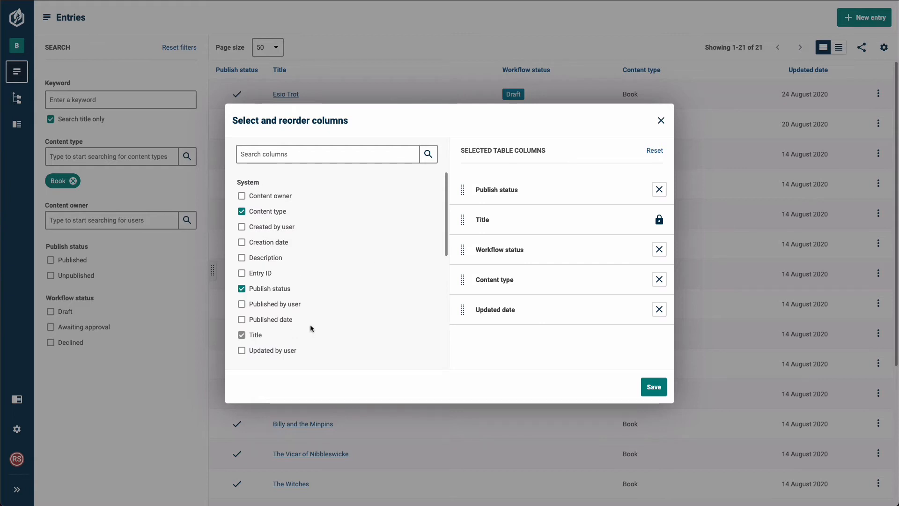
scroll(311, 328, down, 1)
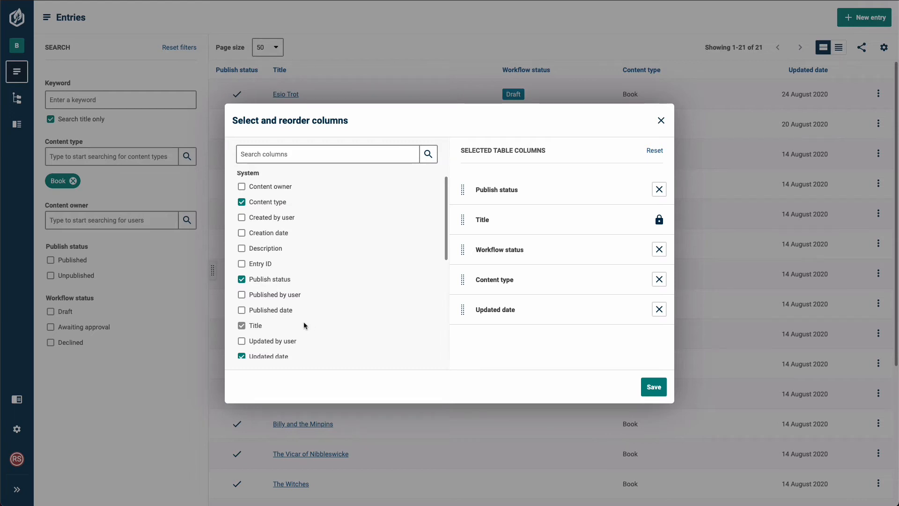
scroll(311, 313, down, 1)
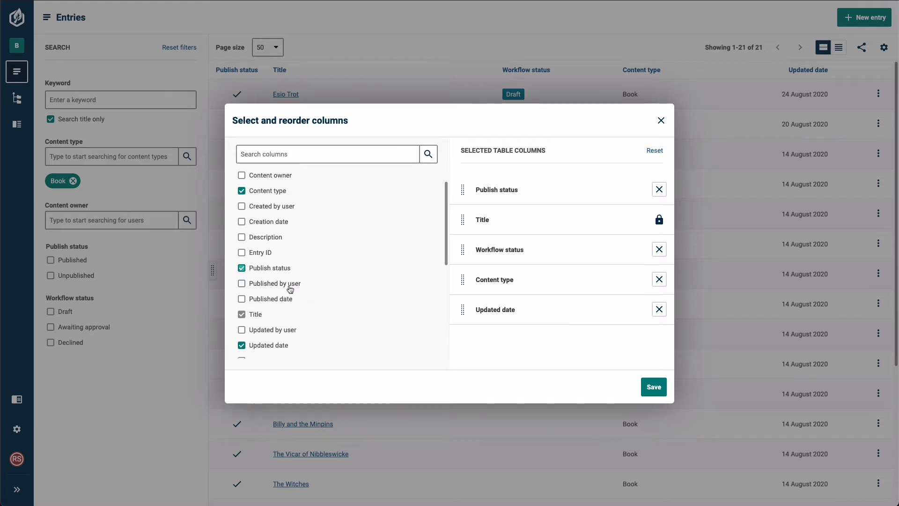
scroll(323, 311, down, 3)
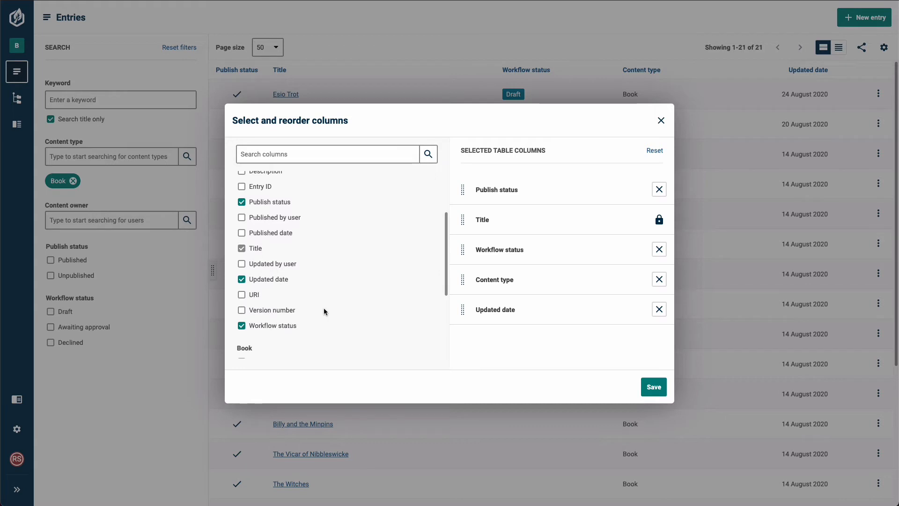
scroll(324, 309, down, 2)
scroll(323, 316, down, 3)
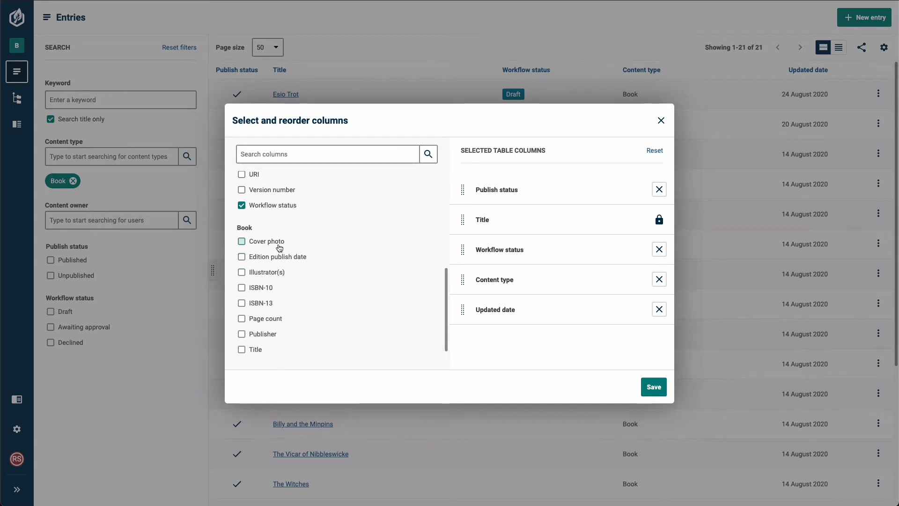
- Add the Book fields Publisher, Cover photo, Illustrator(s), ISBN-13 and Page count to the table columns
click(279, 273)
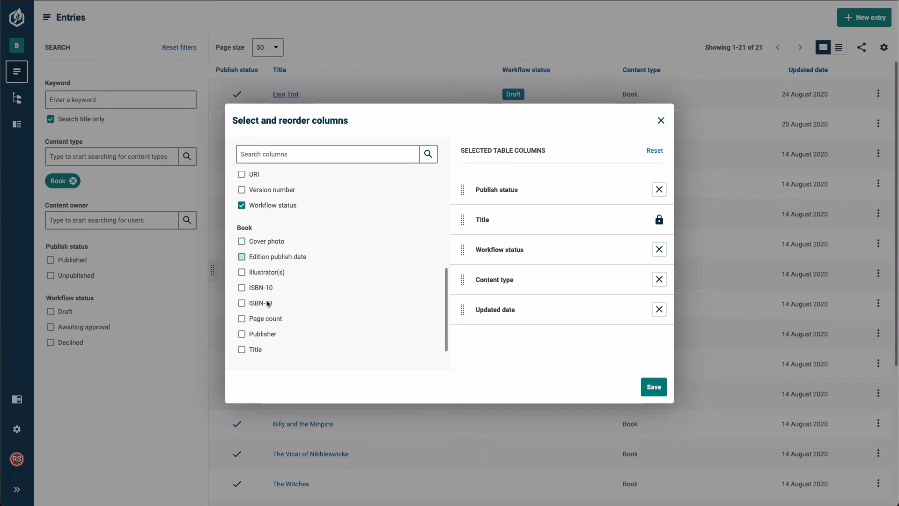
click(264, 335)
click(250, 243)
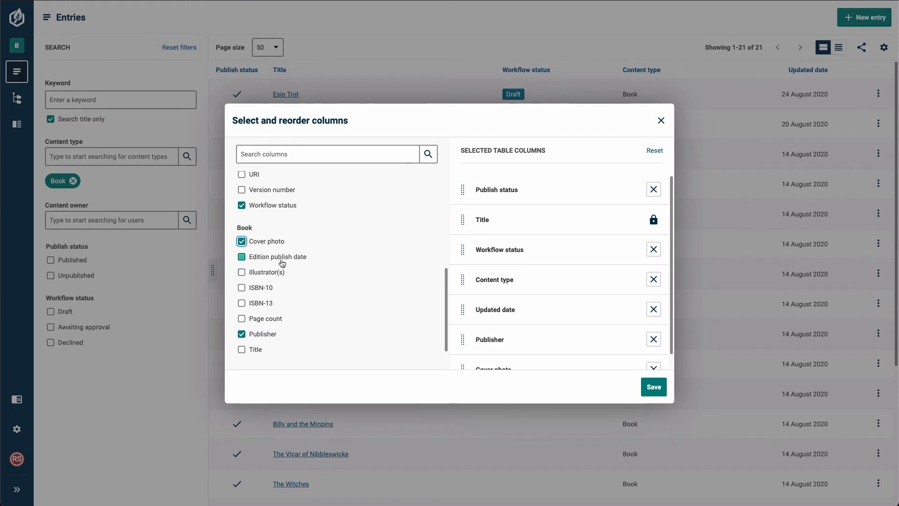
click(277, 275)
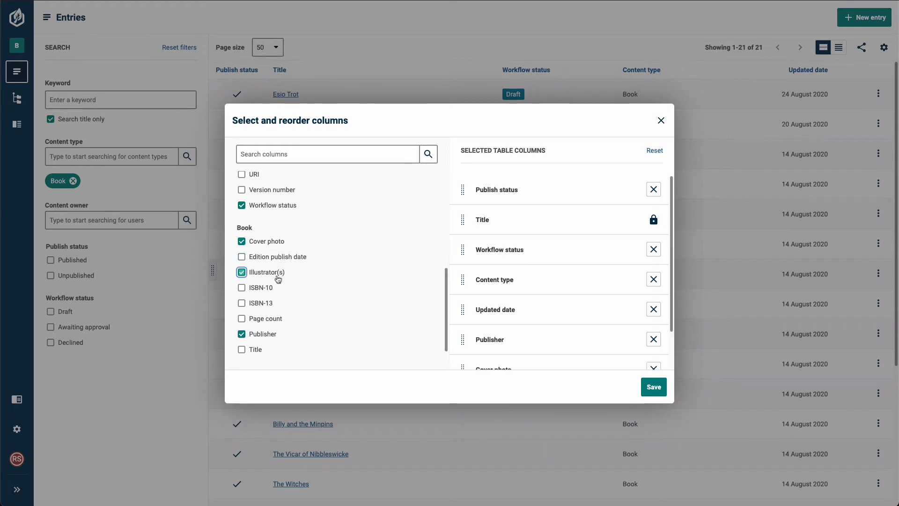
click(261, 304)
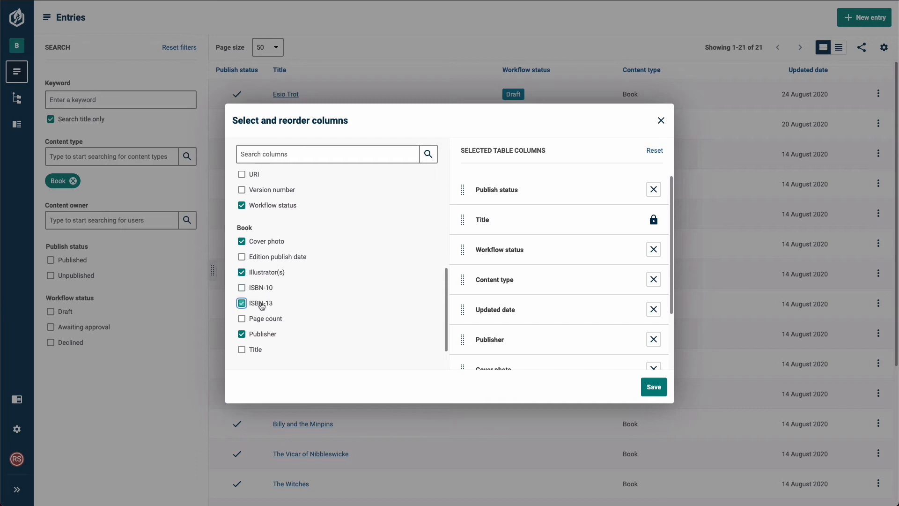
click(263, 319)
- Move the Cover photo column between Publish status and Title in the selected columns
scroll(634, 337, down, 1)
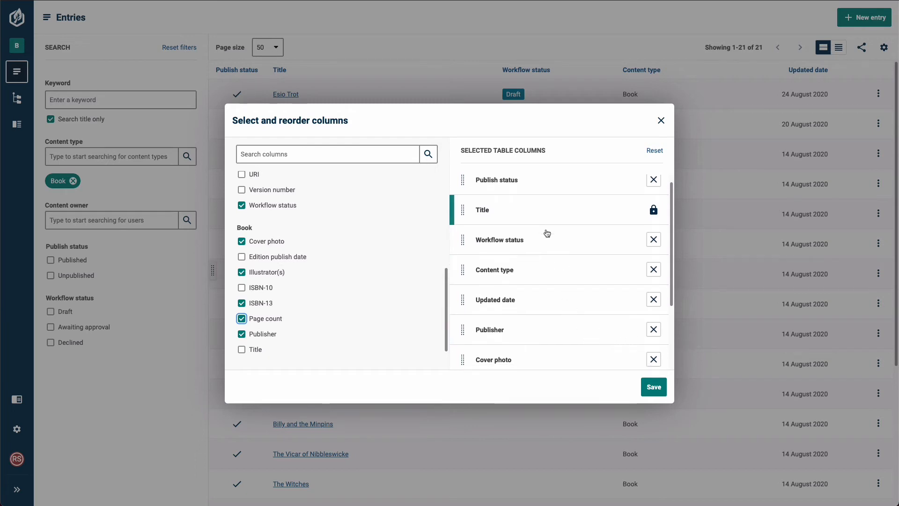
scroll(559, 349, down, 4)
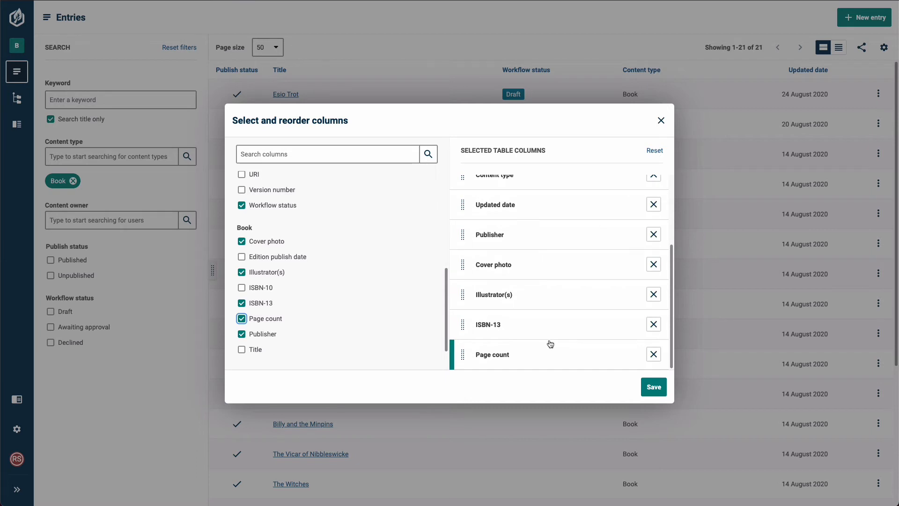
scroll(549, 353, up, 3)
scroll(551, 343, down, 2)
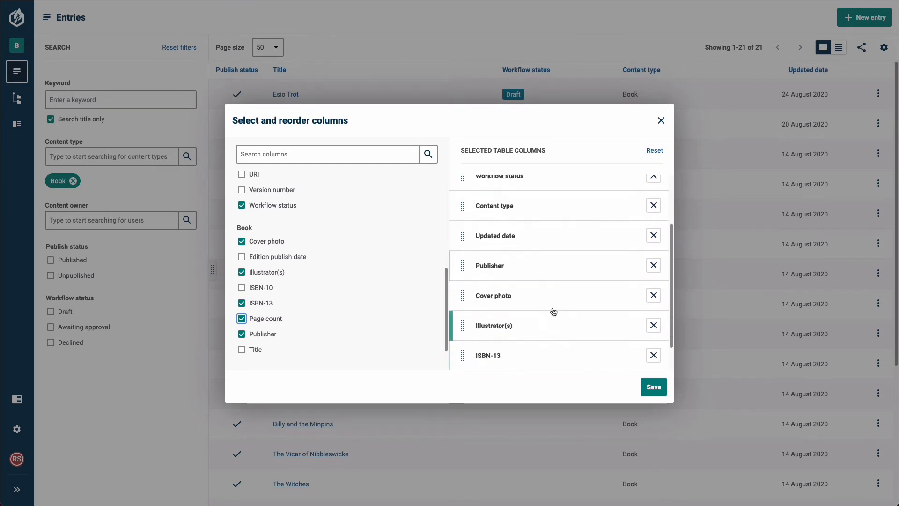
drag(554, 300, 561, 161)
drag(567, 213, 538, 192)
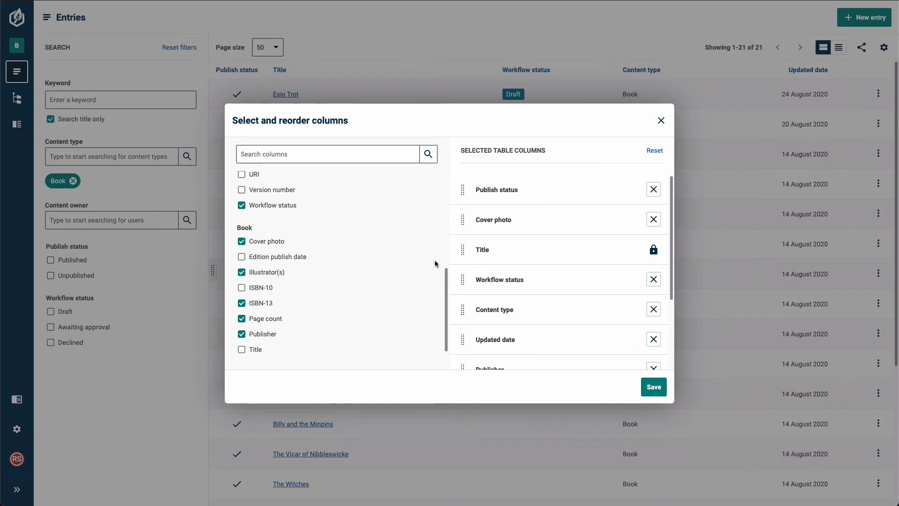
- Remove the Content type column and move Updated date to the end of the selected columns
click(654, 310)
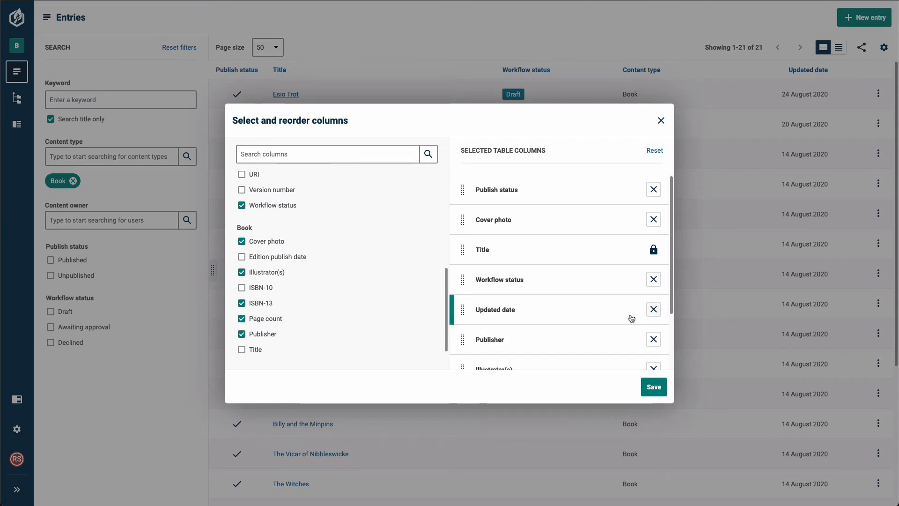
drag(593, 316, 591, 375)
- Move ISBN-13 directly after Title and Page count directly after ISBN-13 in the column order
drag(553, 303, 552, 218)
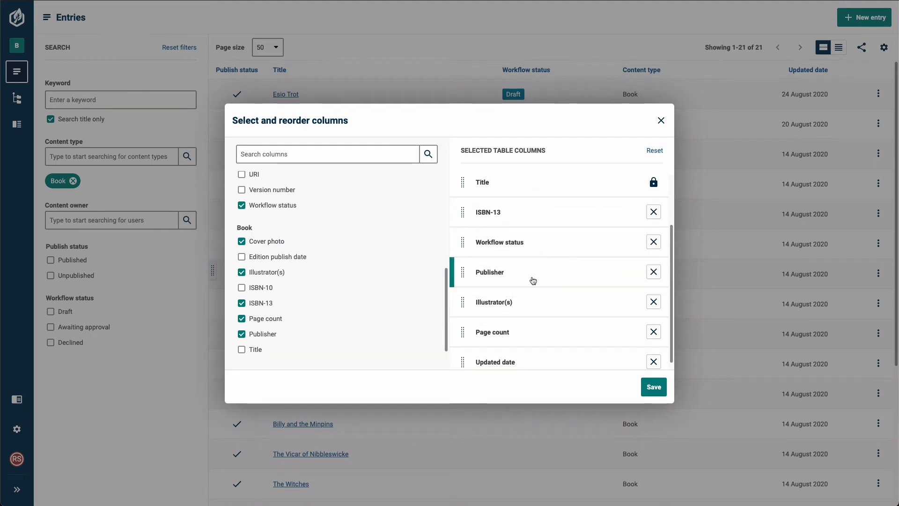
drag(536, 331, 538, 241)
scroll(564, 257, up, 2)
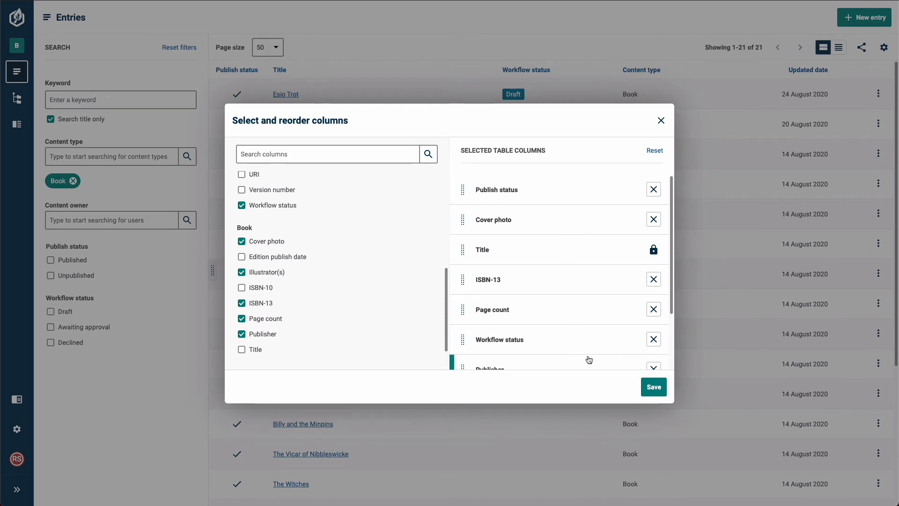
- Save the column selection and look through the Book entries in the updated listing
click(654, 387)
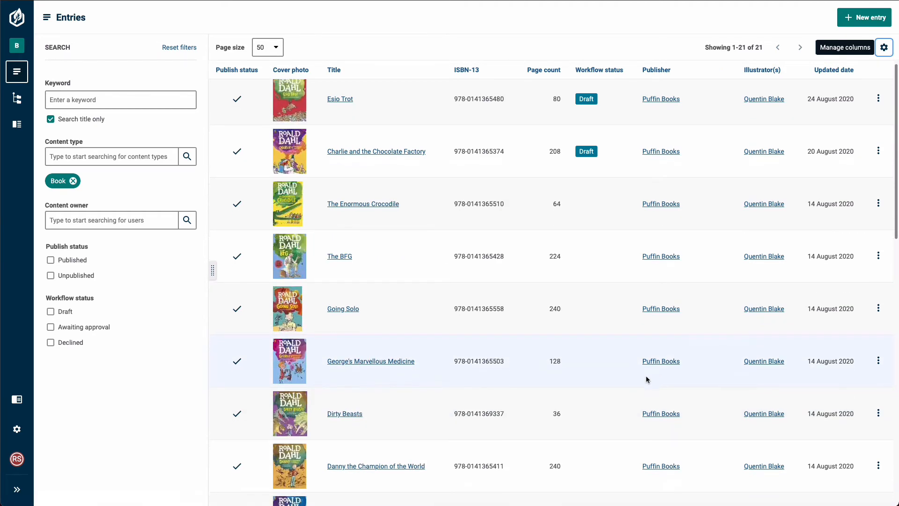
scroll(649, 377, down, 7)
scroll(647, 377, down, 6)
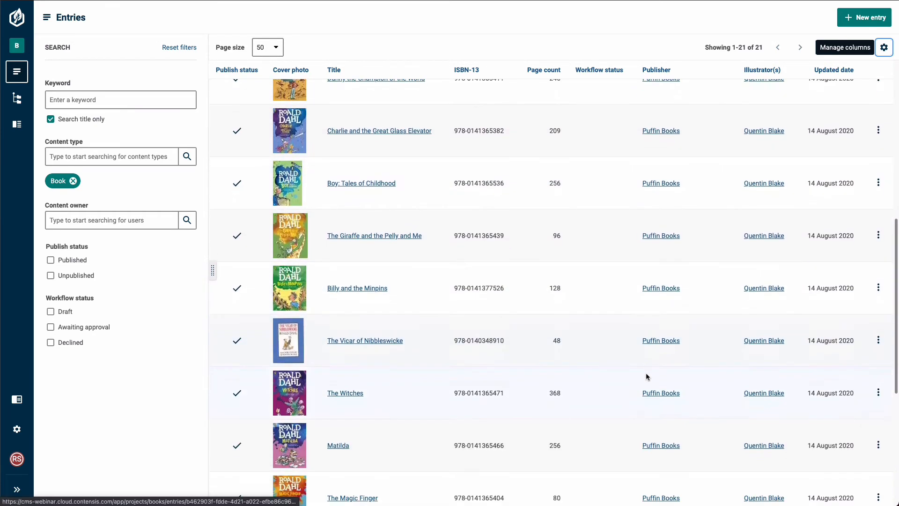
scroll(645, 375, up, 10)
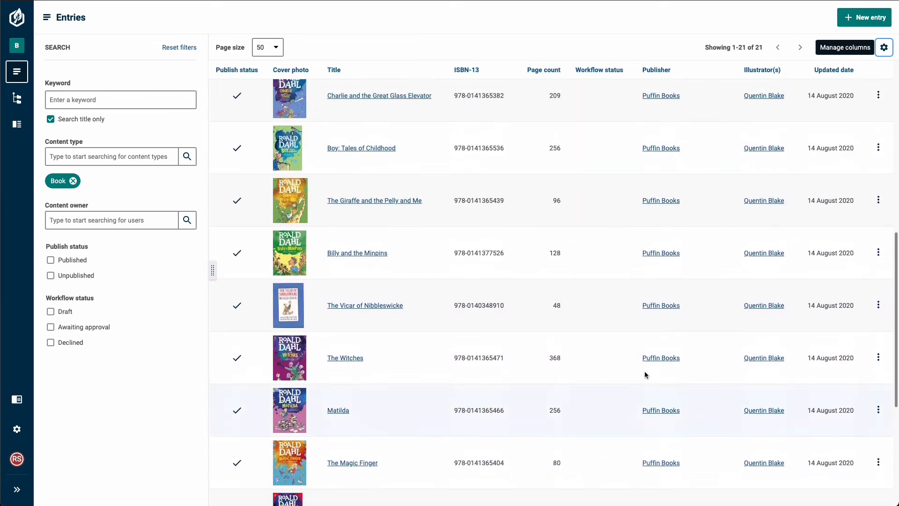
scroll(645, 377, up, 3)
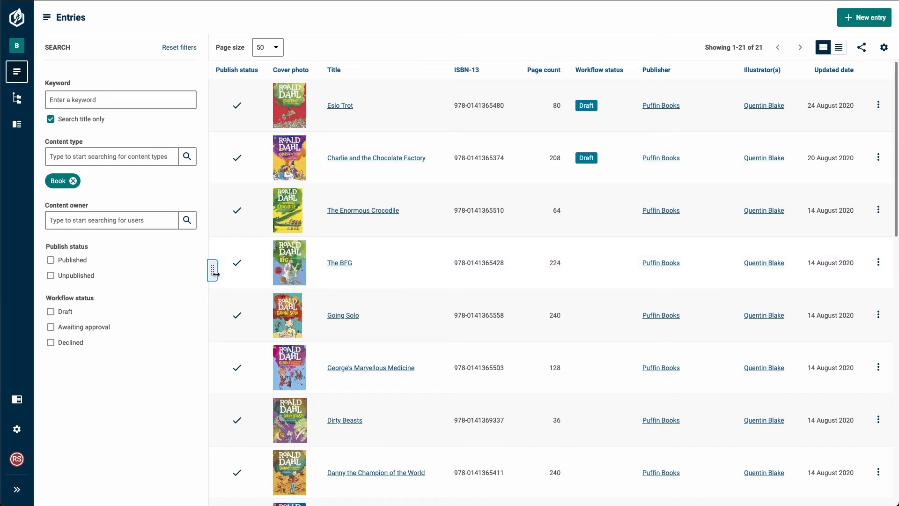
- Narrow the search filter panel beside the entries listing, and try collapsing and restoring it
drag(215, 274, 161, 272)
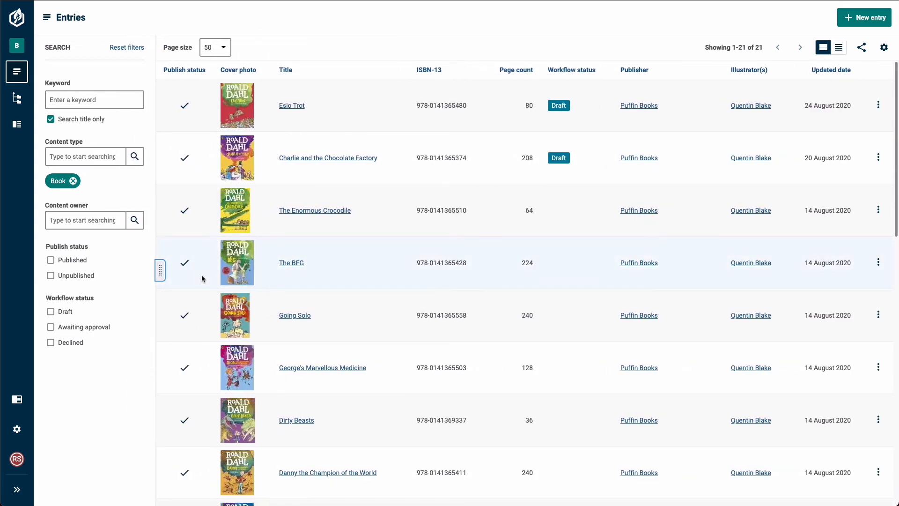
key(Return)
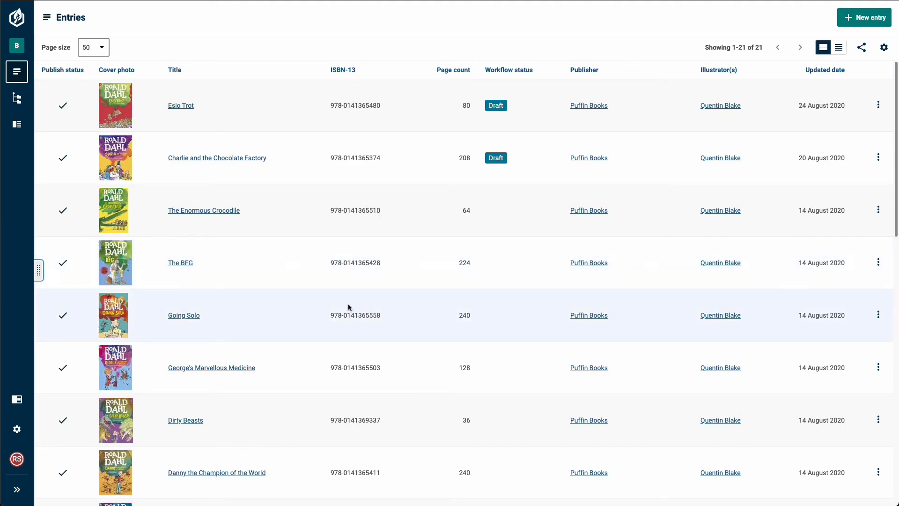
key(Return)
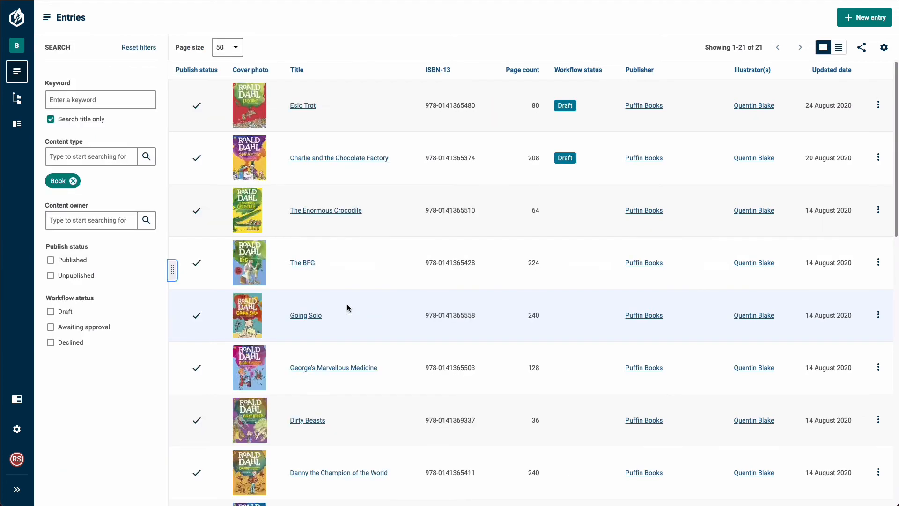
- Adjust the search filter panel's width in small increments, making it narrower and wider
key(Right)
key(Right)
key(Right)
key(Right)
key(Right)
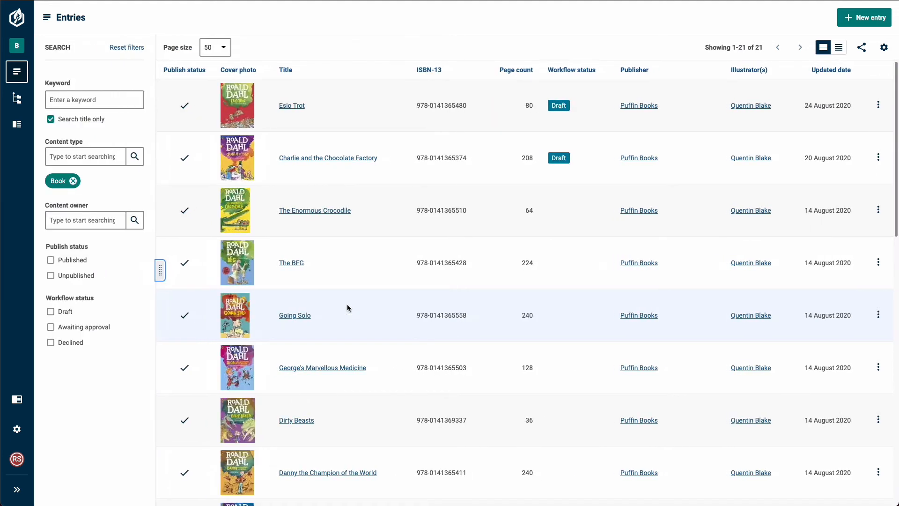
key(Left)
key(Left)
key(Left)
key(Left)
key(Left)
key(Left)
key(Right)
key(Right)
key(Right)
key(Right)
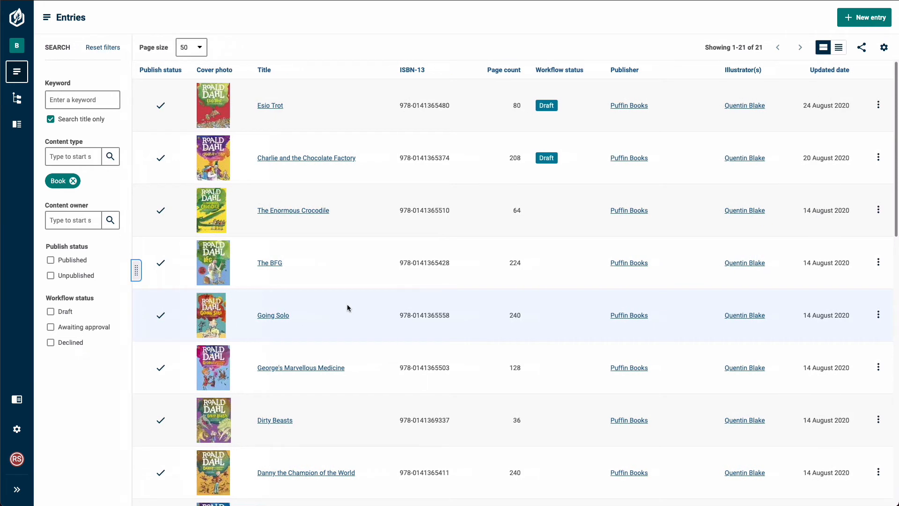
key(Right)
key(Right)
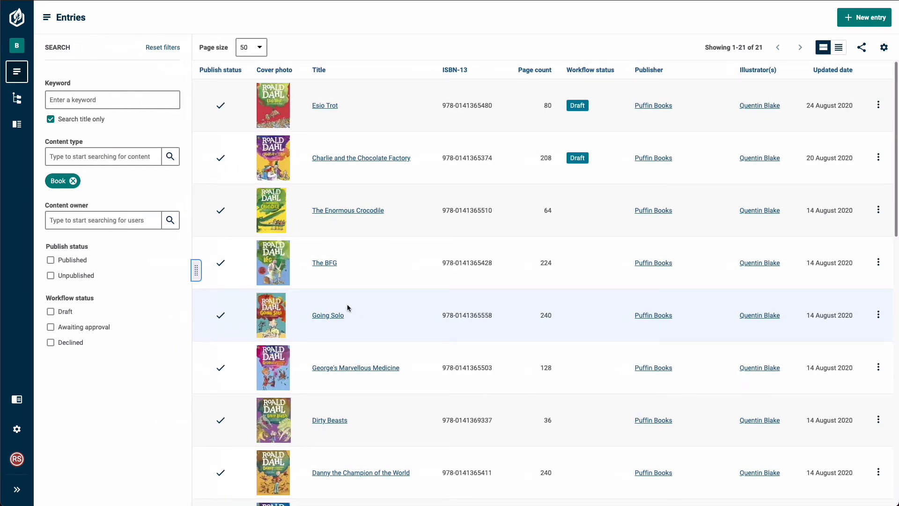
- Collapse the search filter panel completely and use the share option for the full-width Book listing
drag(196, 274, 14, 278)
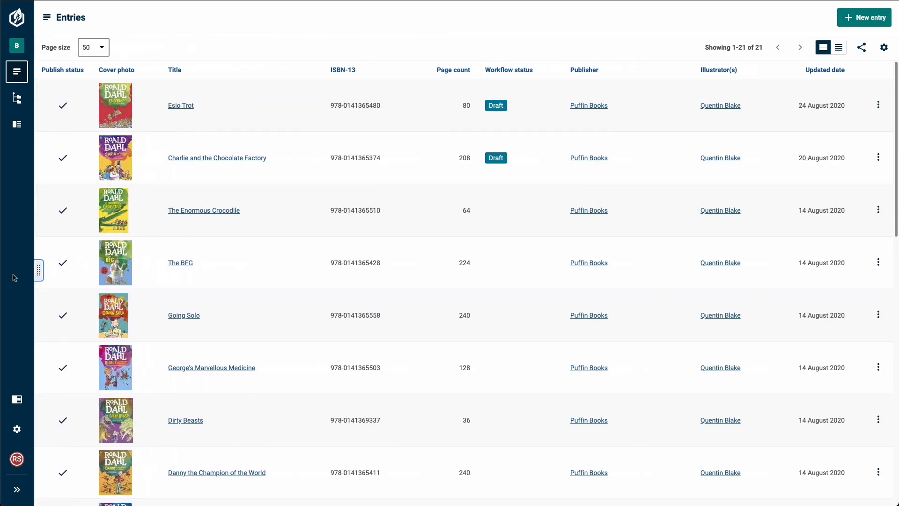
scroll(539, 356, down, 7)
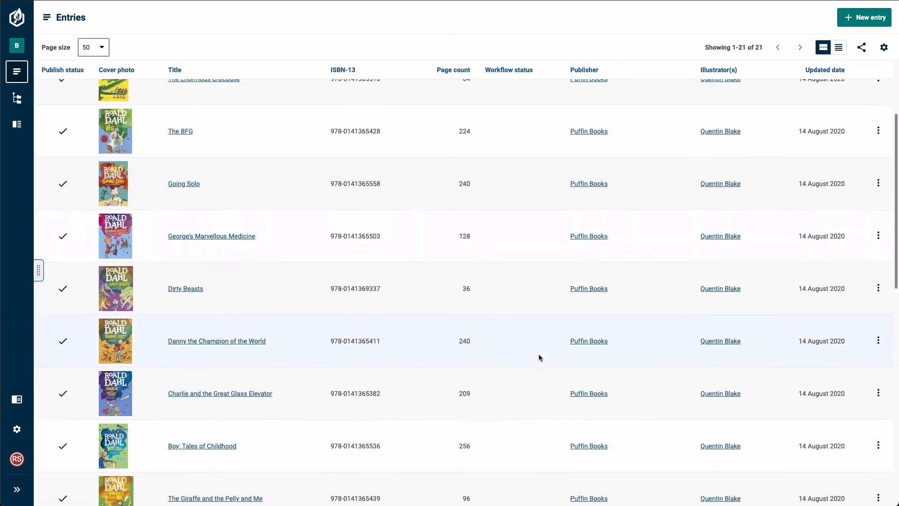
scroll(539, 357, up, 7)
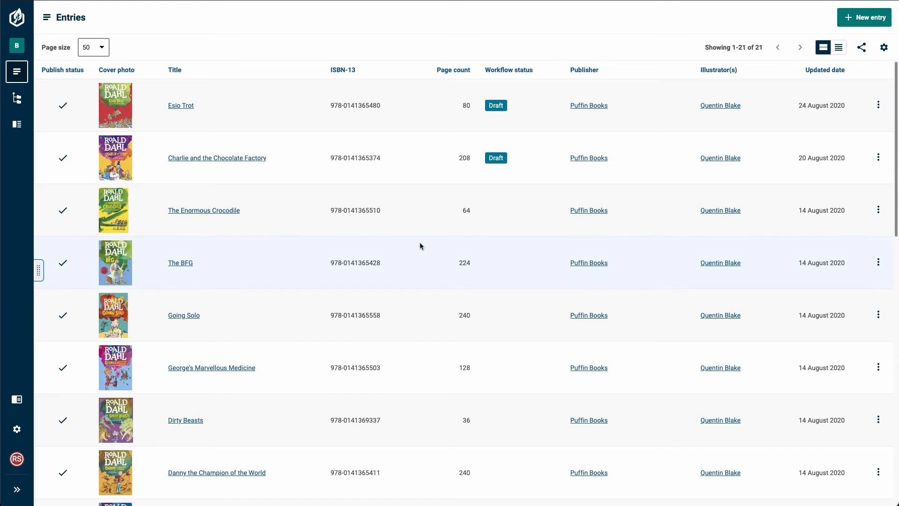
click(861, 51)
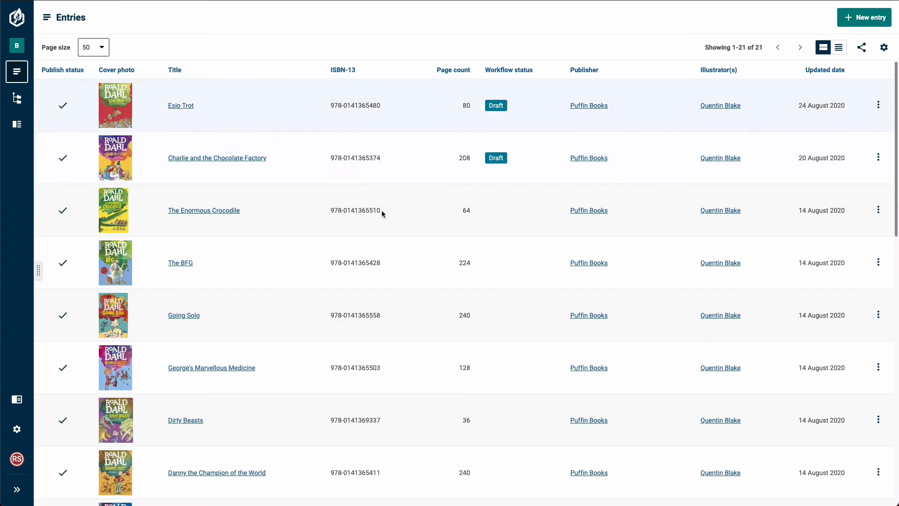
- Examine the Book entries from first to last, including their cover photos, ISBN-13, page count and publisher columns
scroll(360, 351, down, 10)
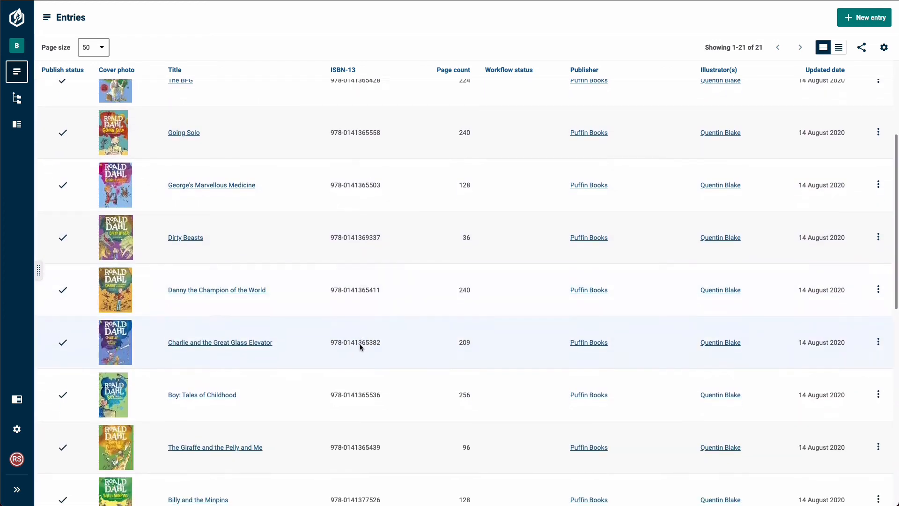
scroll(362, 344, down, 4)
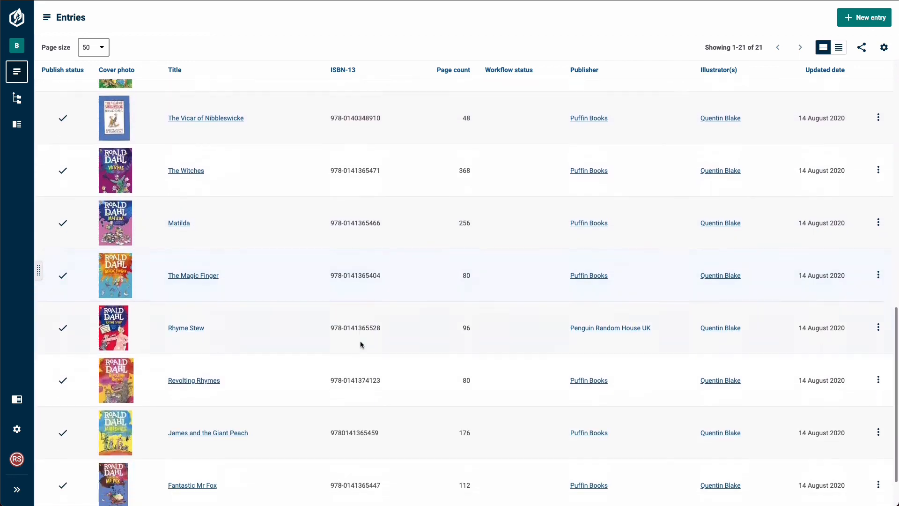
scroll(366, 332, up, 10)
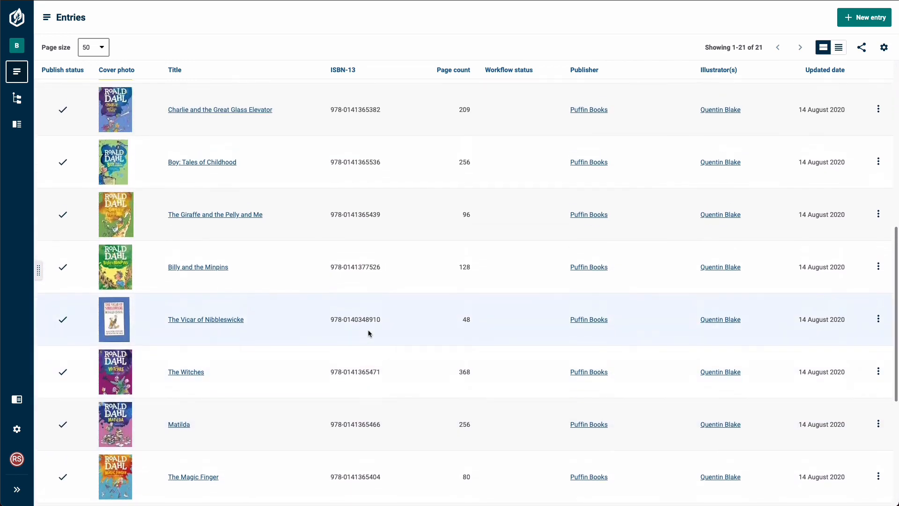
scroll(353, 321, up, 3)
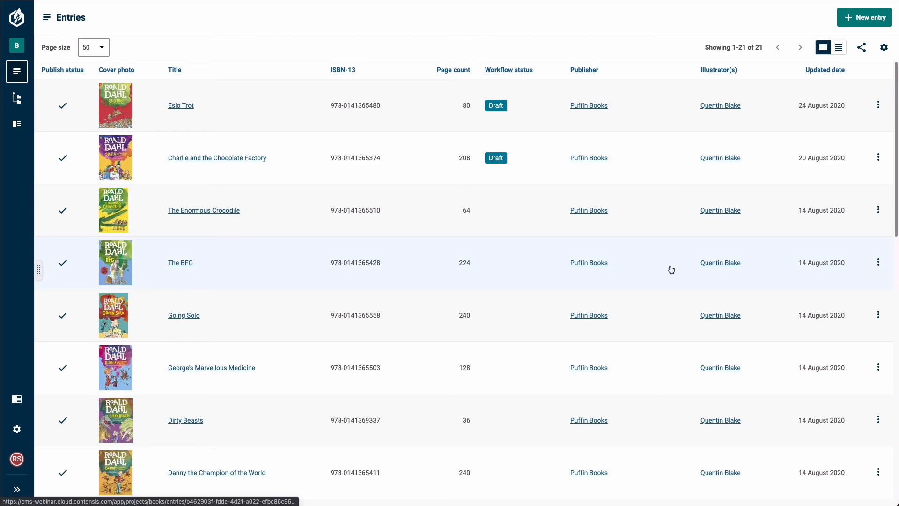
scroll(670, 266, down, 7)
scroll(670, 270, down, 7)
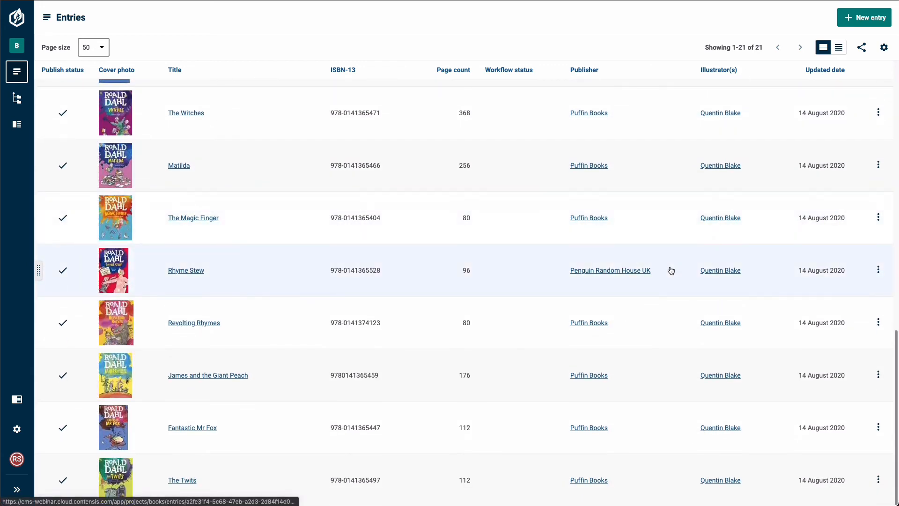
scroll(671, 271, up, 10)
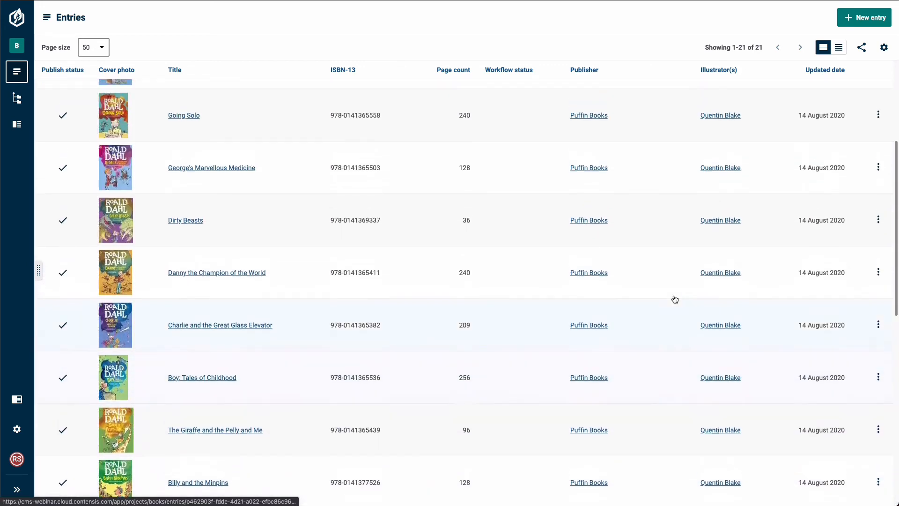
scroll(673, 298, up, 1)
scroll(673, 298, up, 3)
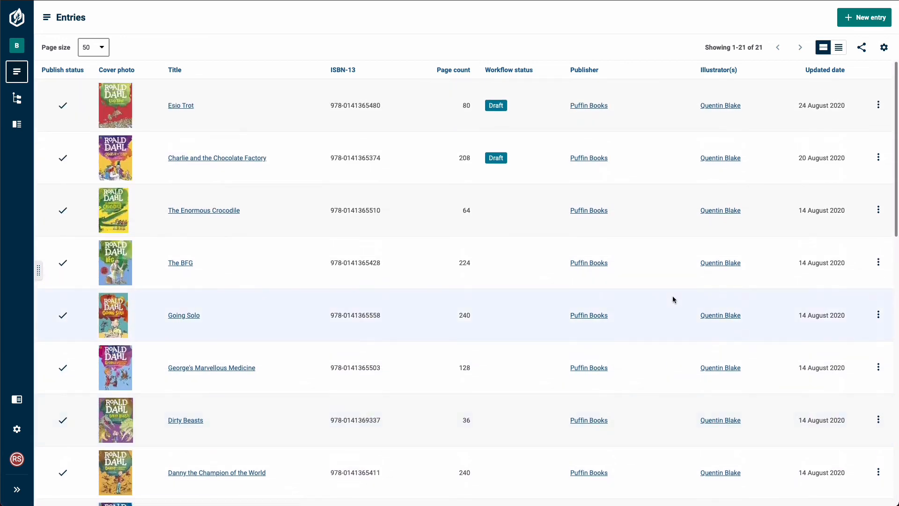
- Reset the selected table columns to the default set and save the selection
click(884, 47)
click(656, 152)
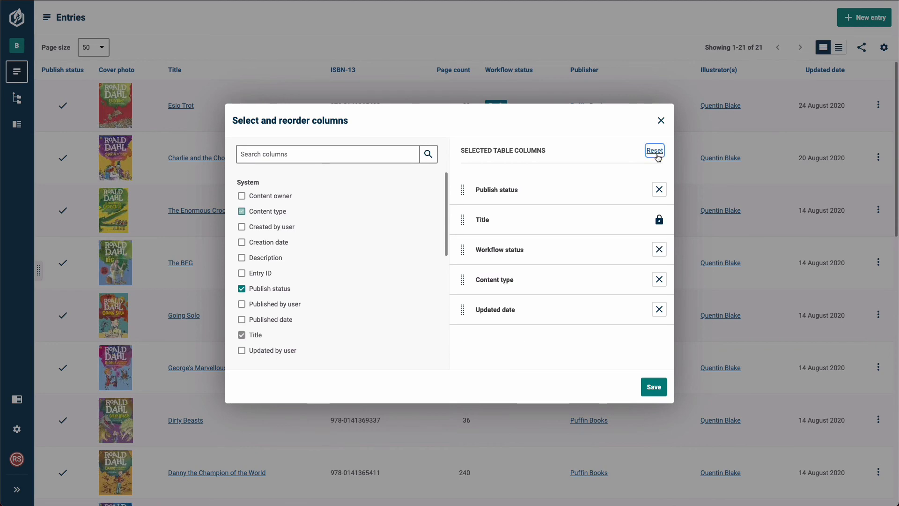
click(654, 387)
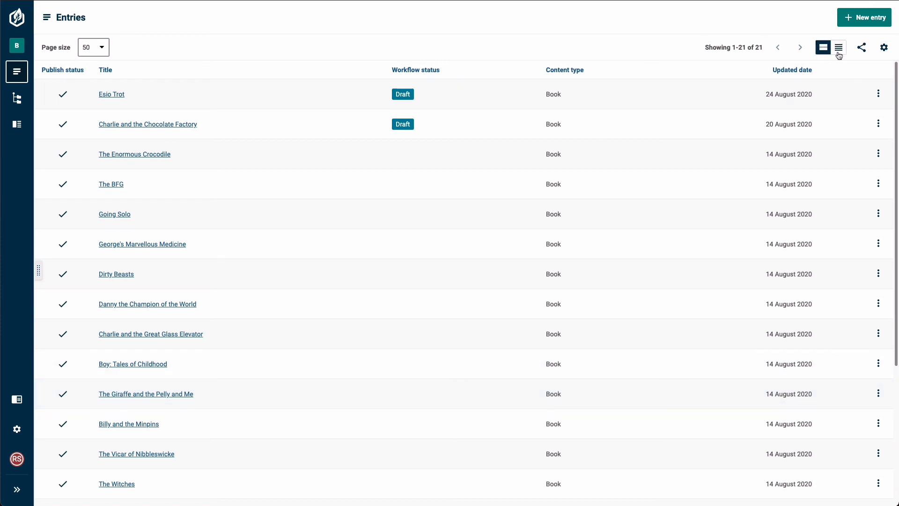
- Compare the compact and spacious row layouts of the entries listing, leaving it in the compact layout
click(839, 48)
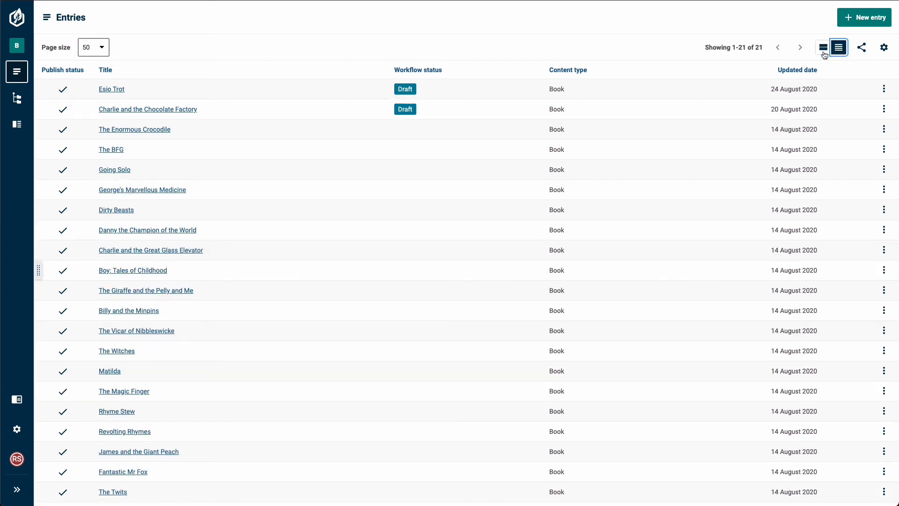
click(824, 48)
click(837, 49)
click(824, 48)
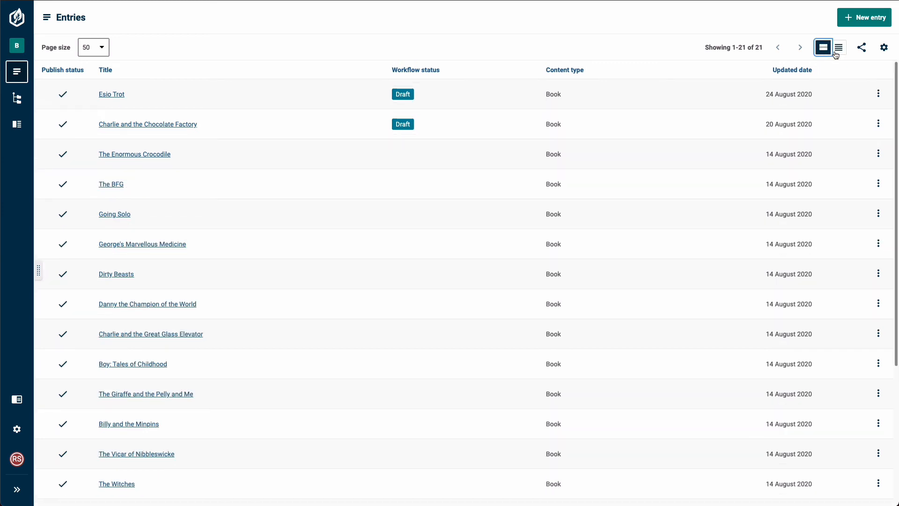
click(835, 52)
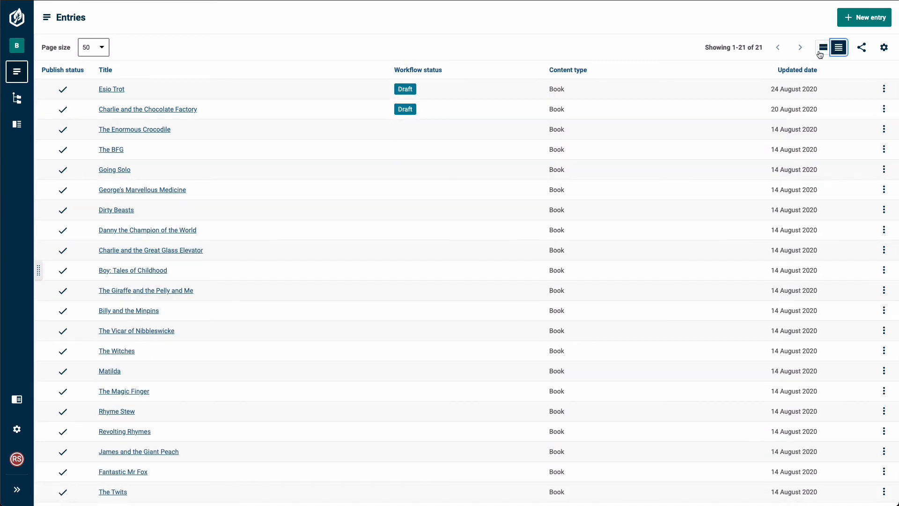
click(820, 53)
click(838, 49)
- Reopen the collapsed search filter panel and widen it so its search fields fit fully
drag(38, 271, 173, 284)
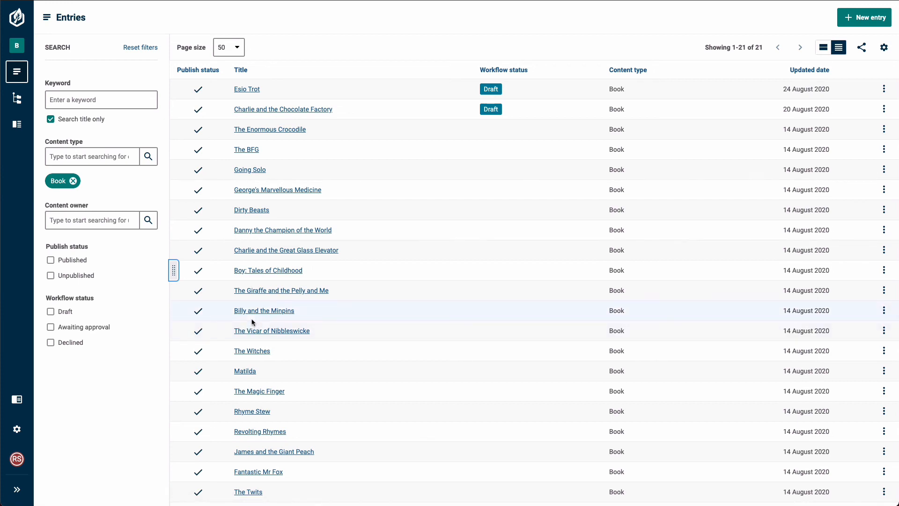
drag(174, 271, 219, 271)
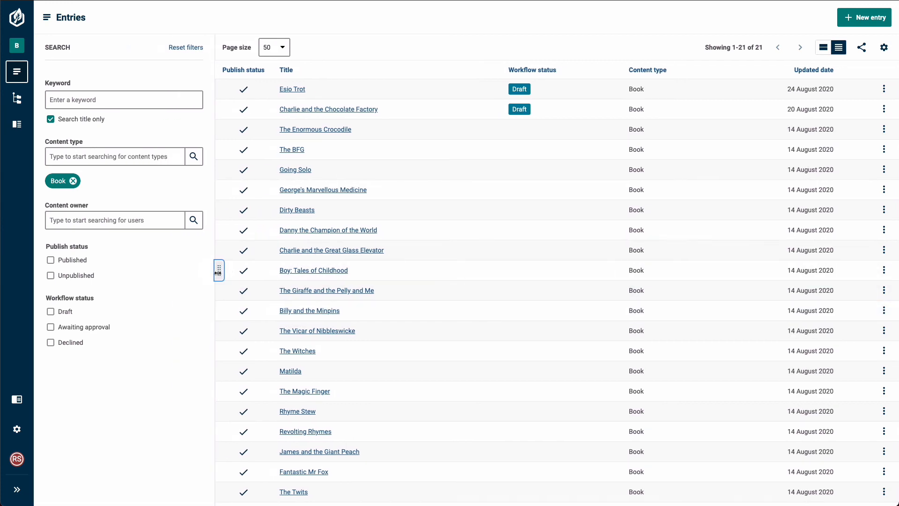